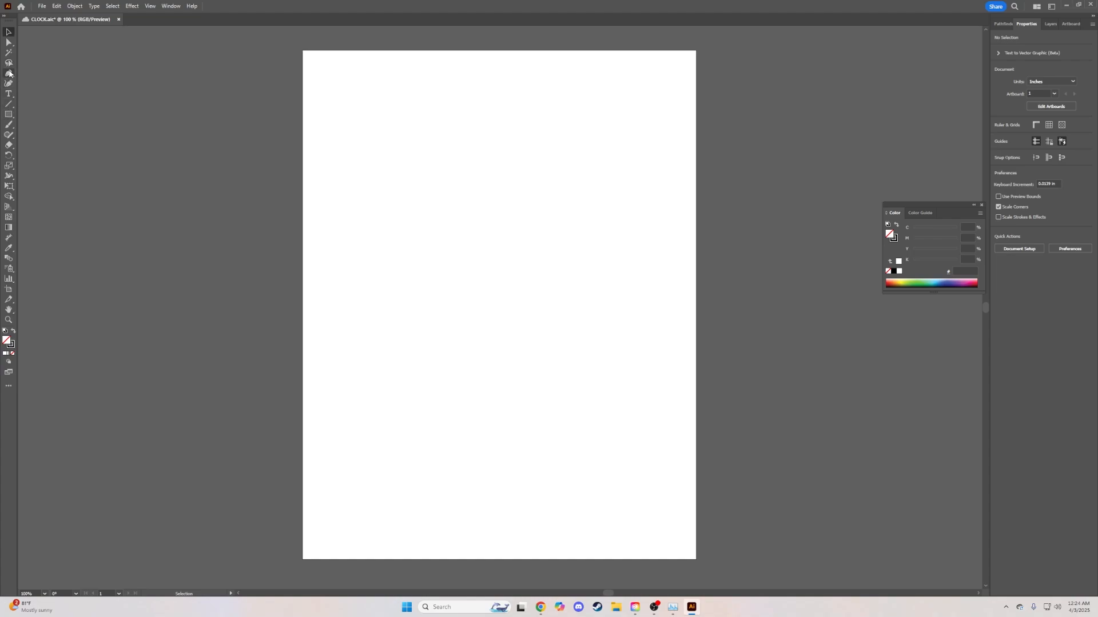
- Draw a large black-outlined circle about 7.99 in across with the Ellipse tool
left_click(10, 115)
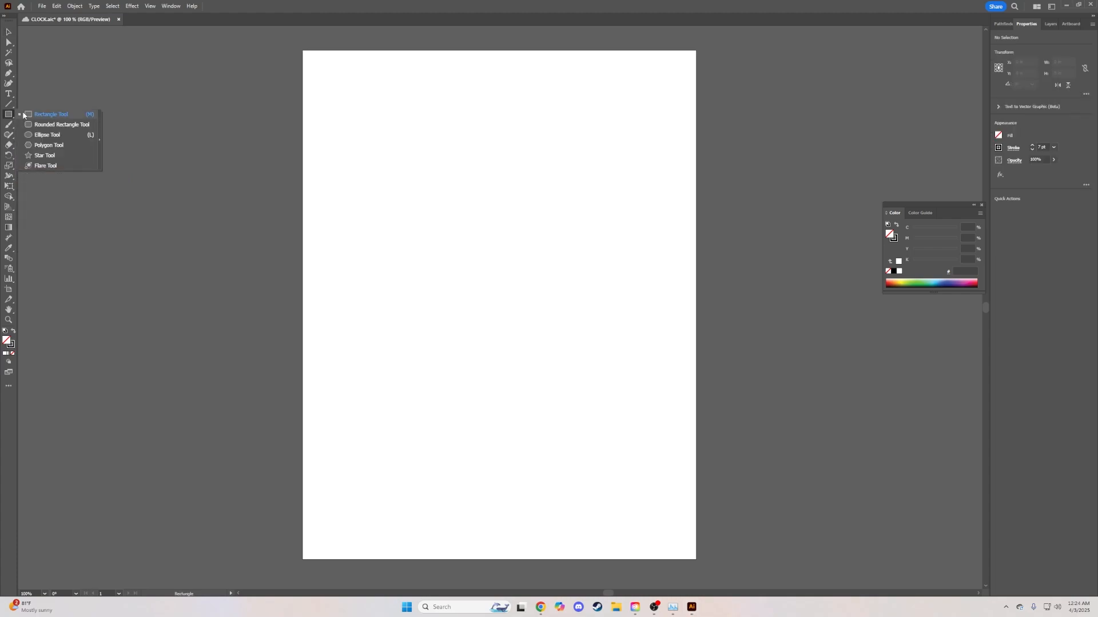
left_click(73, 135)
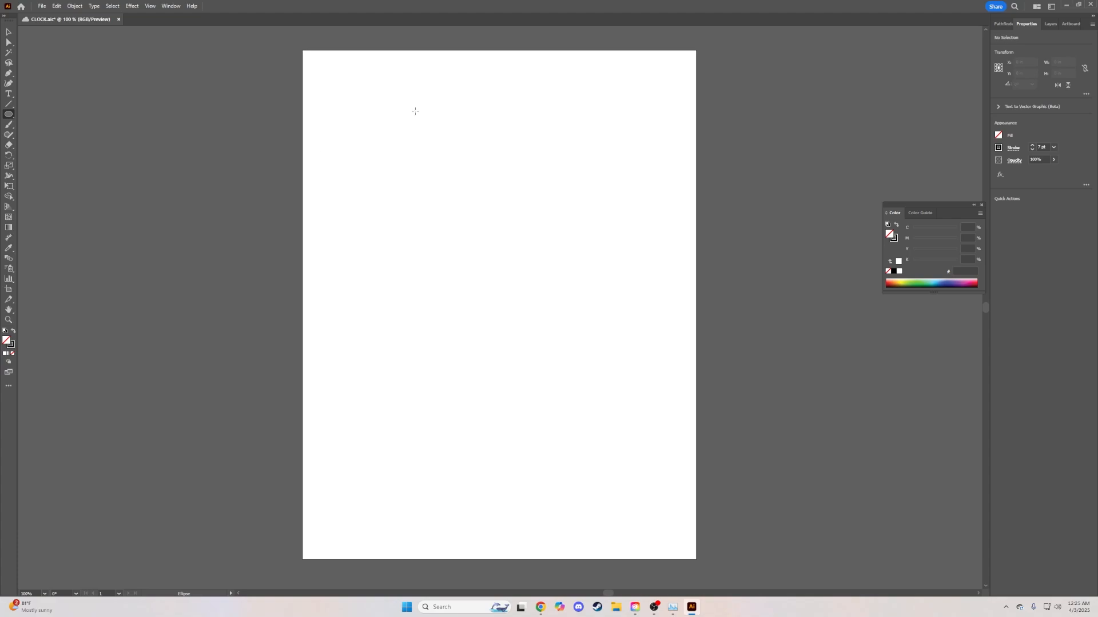
mouse_move(314, 68)
left_mouse_down()
mouse_move(546, 269)
mouse_move(715, 446)
mouse_move(285, 84)
mouse_move(589, 409)
mouse_move(426, 245)
mouse_move(550, 367)
mouse_move(514, 301)
mouse_move(401, 166)
mouse_move(660, 406)
mouse_move(584, 420)
mouse_move(661, 415)
mouse_move(576, 344)
mouse_move(642, 359)
mouse_move(686, 425)
mouse_move(644, 381)
mouse_move(661, 420)
mouse_move(653, 412)
left_mouse_up()
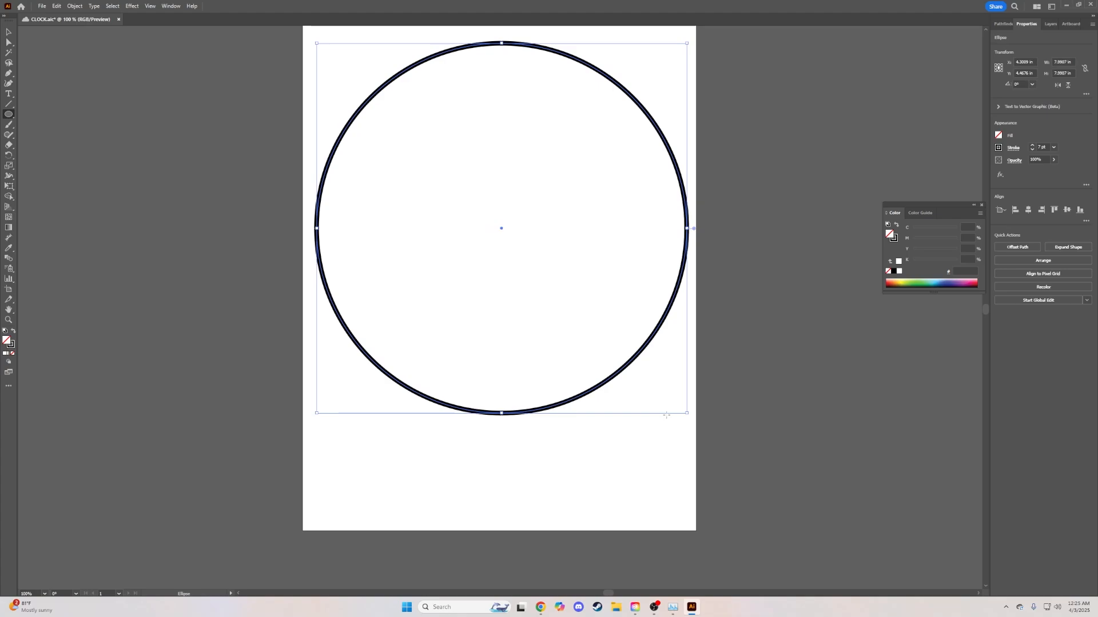
scroll(687, 336, "up", 1)
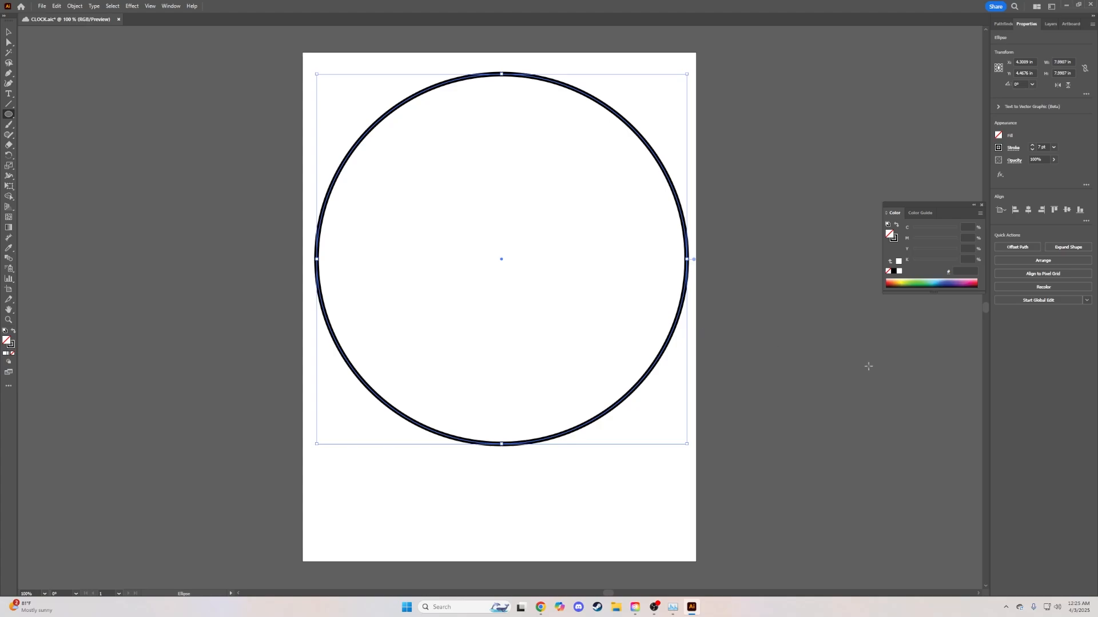
key("v")
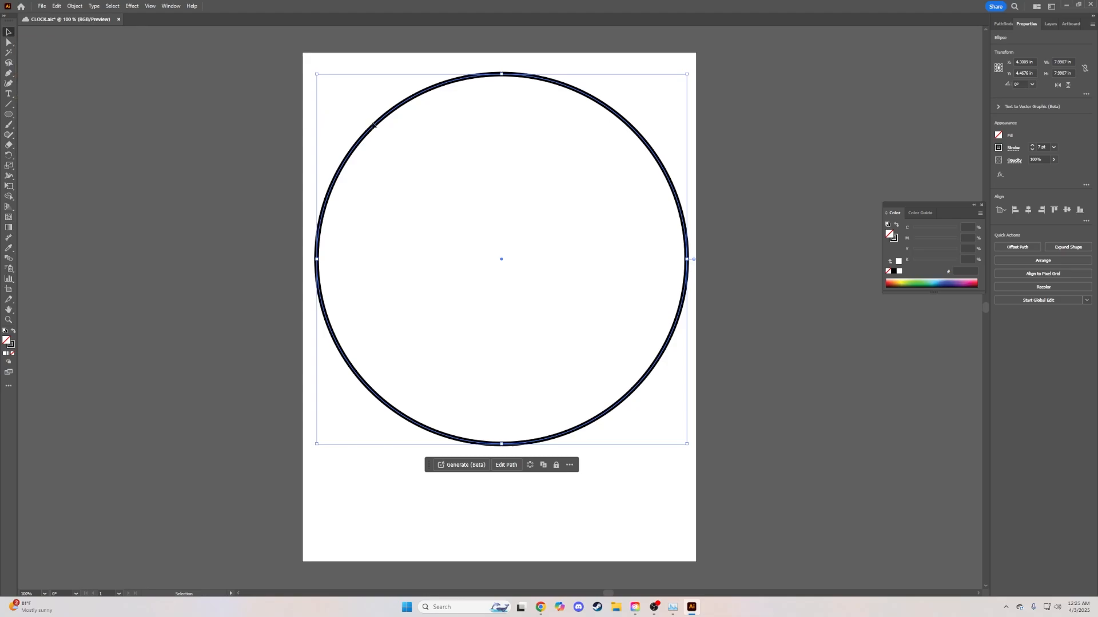
- Shift the circle down to the page centre, dismiss the Acrobat notification, and duplicate it in place
left_click_drag(374, 126, 372, 176)
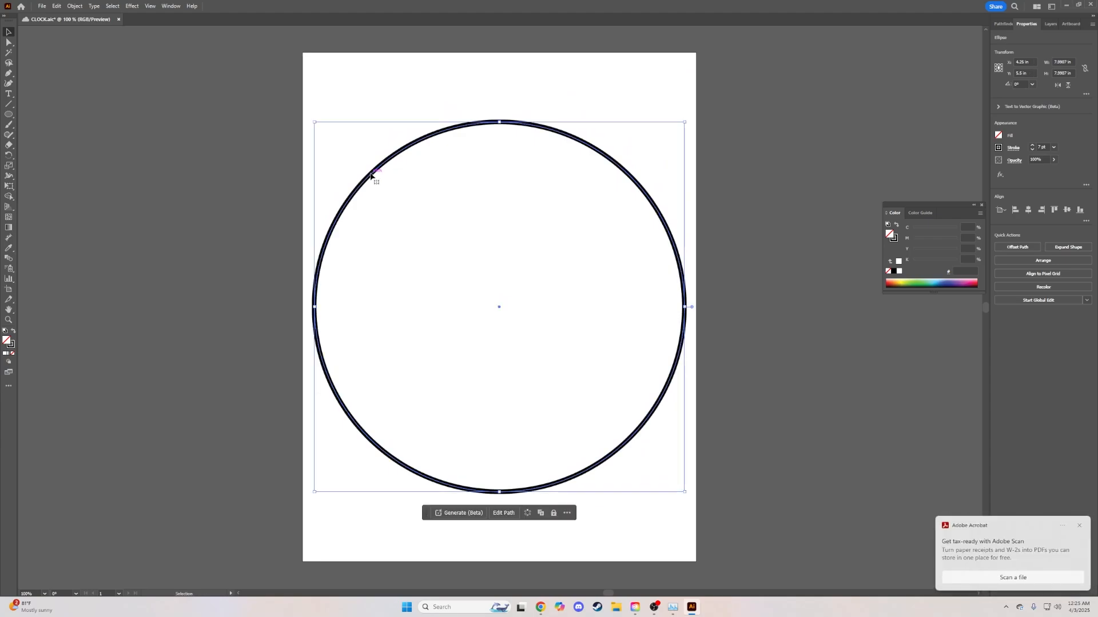
left_click(1079, 526)
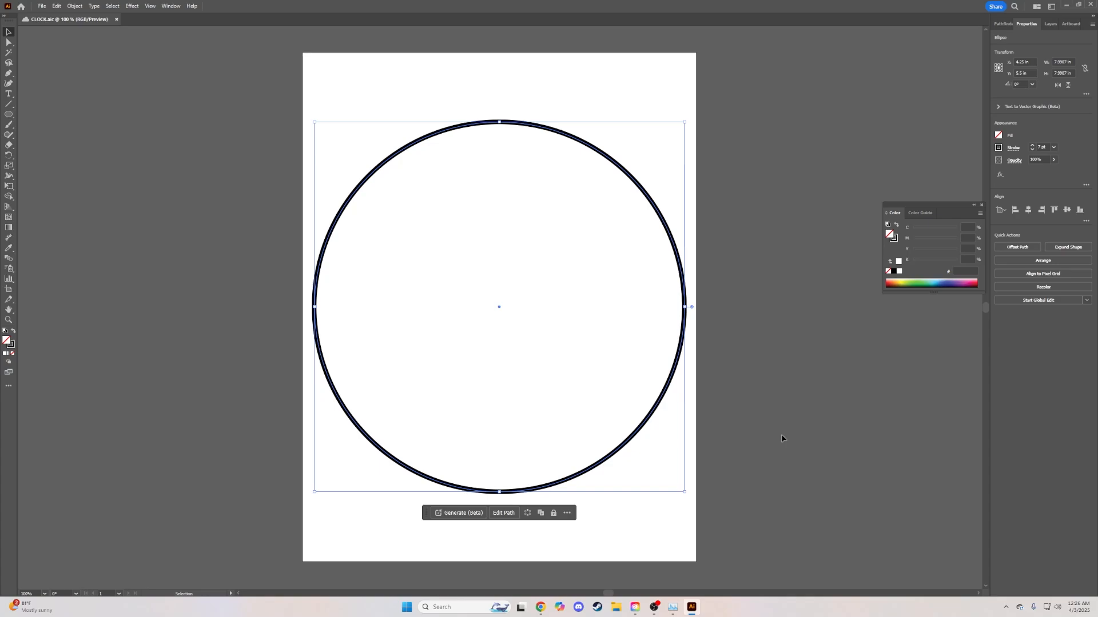
key("ctrl+c")
key("ctrl+f")
- Scale the pasted circle down from its centre to about 6.65 in across
left_click_drag(685, 493, 654, 472)
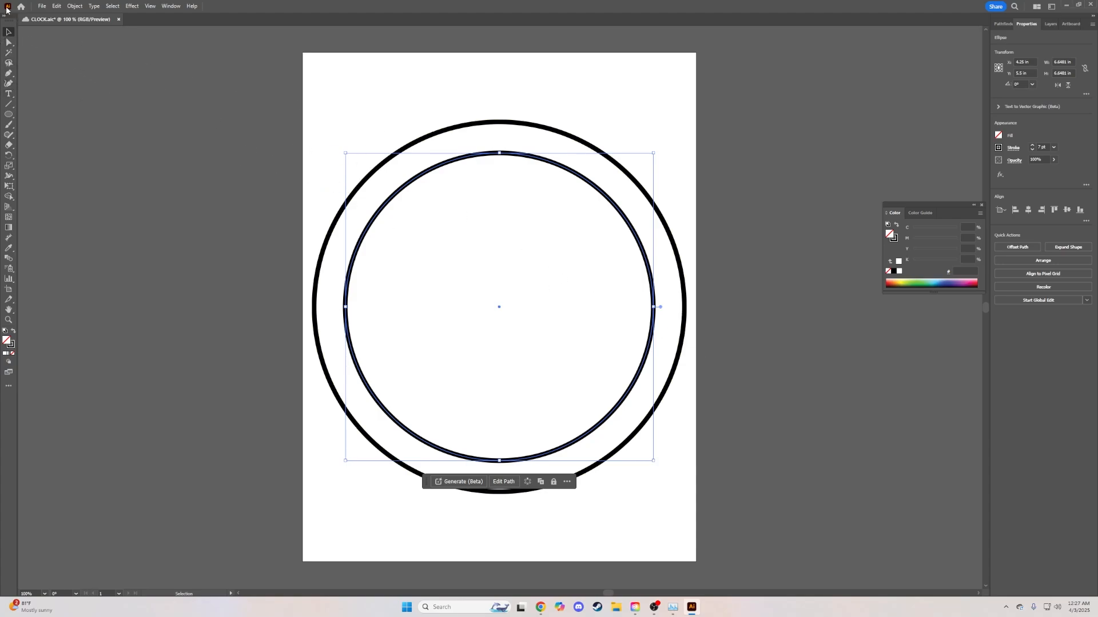
- Draw a long vertical line up from the centre and a shorter horizontal line to the right
left_click(10, 106)
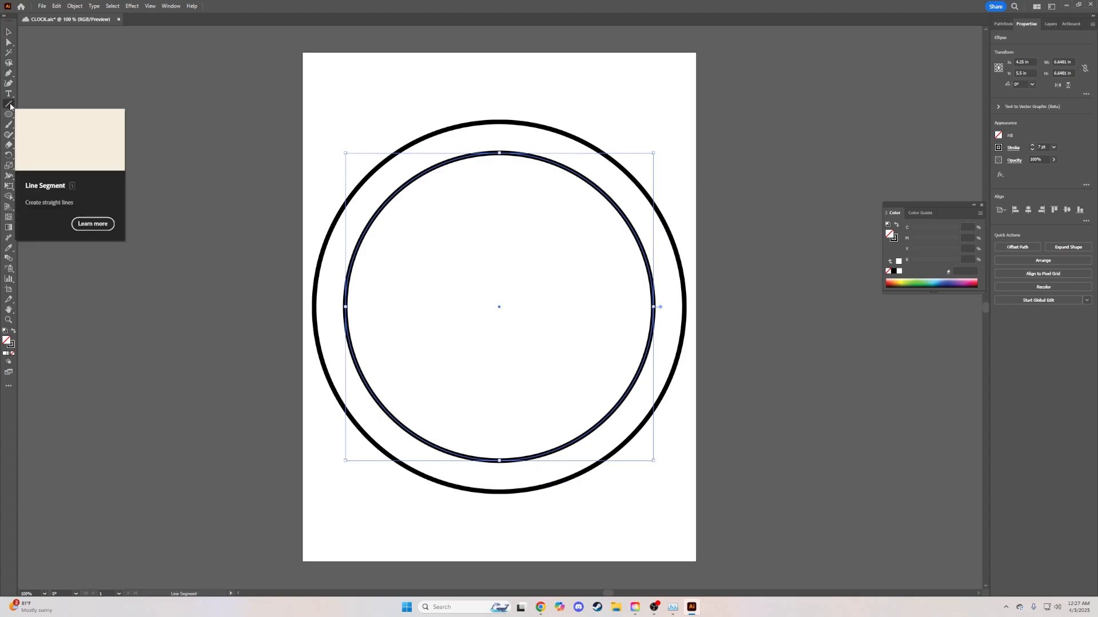
left_click(10, 104)
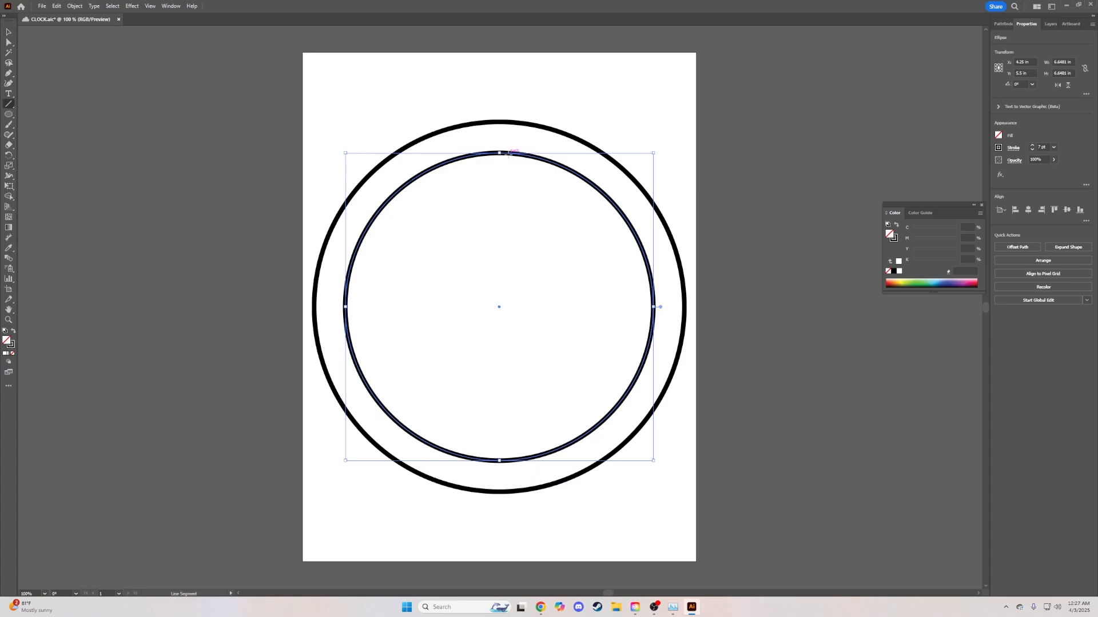
left_click_drag(499, 307, 499, 176)
left_click_drag(499, 175, 499, 307)
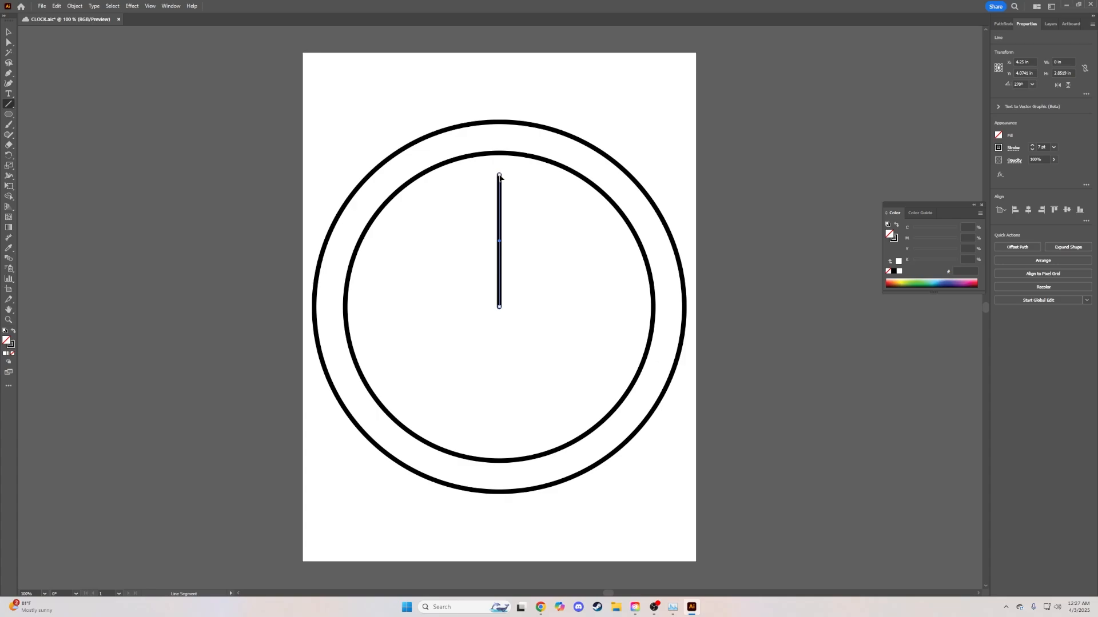
left_click_drag(499, 176, 501, 192)
left_click_drag(499, 307, 545, 307)
left_click_drag(559, 307, 499, 307)
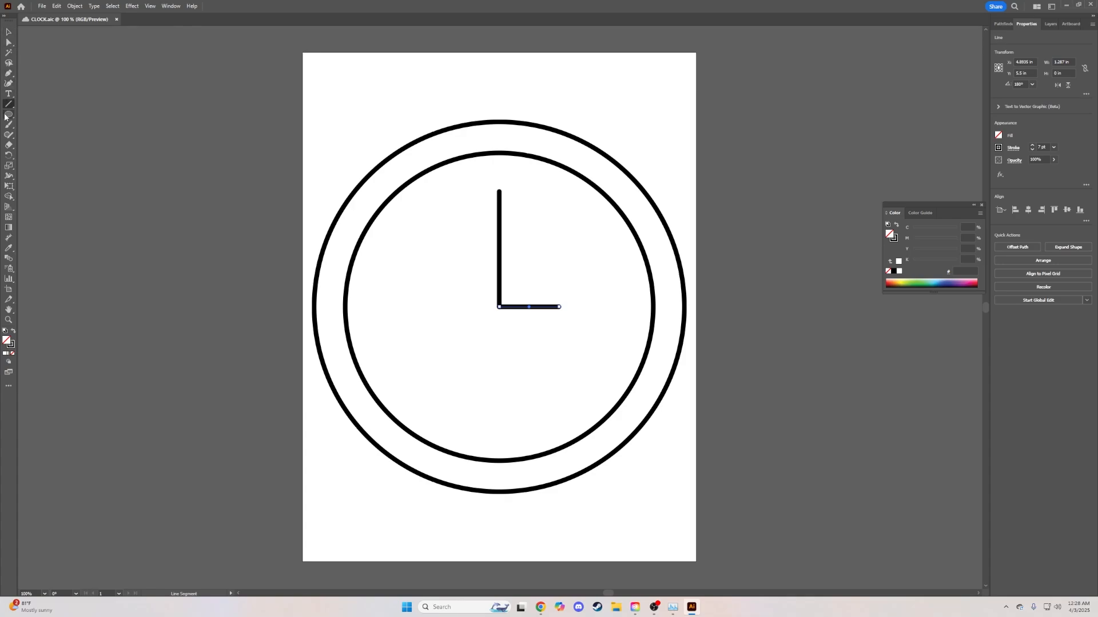
- Rotate the short horizontal hand about the centre junction so it points straight down
left_click(8, 156)
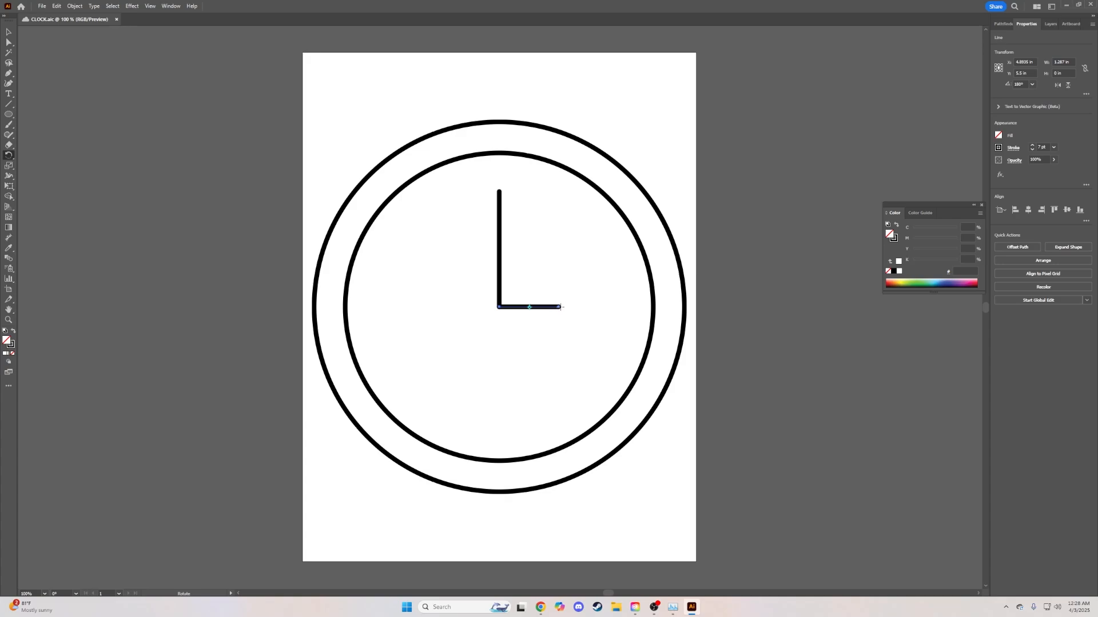
left_click_drag(565, 307, 488, 263)
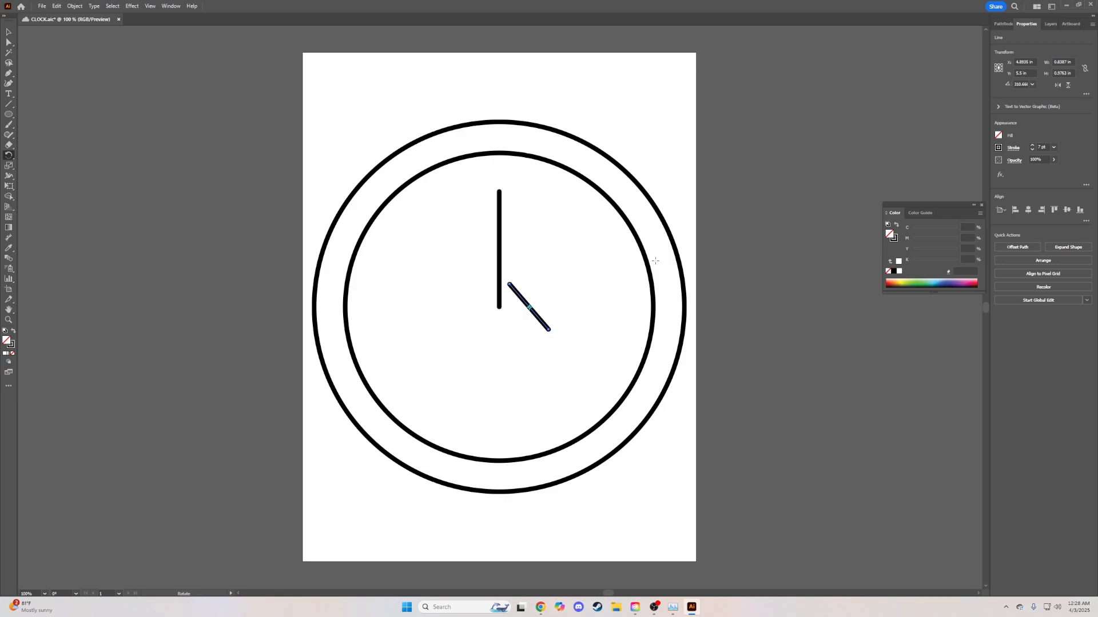
key("ctrl+z")
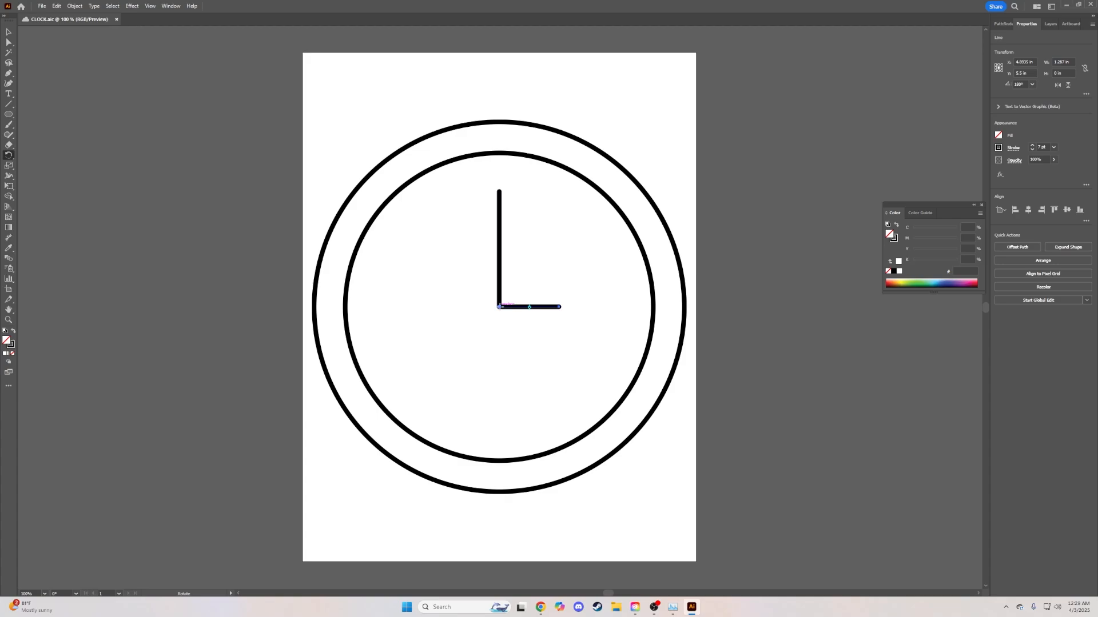
left_click(499, 307)
left_click_drag(561, 307, 499, 463)
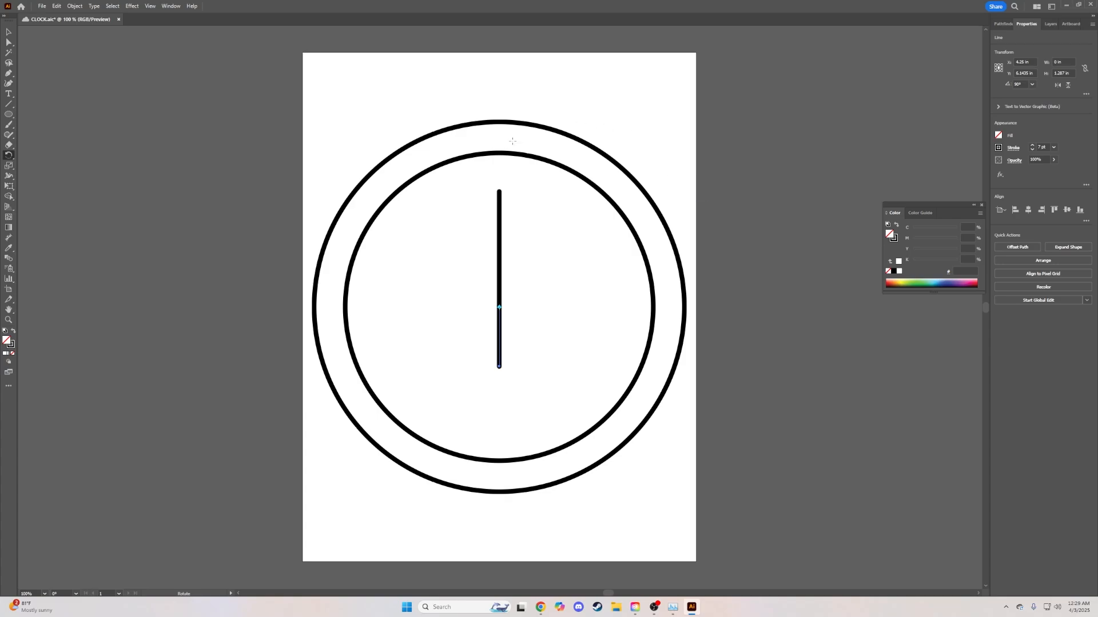
- Rotate the long vertical hand about its lower end to point horizontally at 3 o'clock
key("v")
left_click(499, 232)
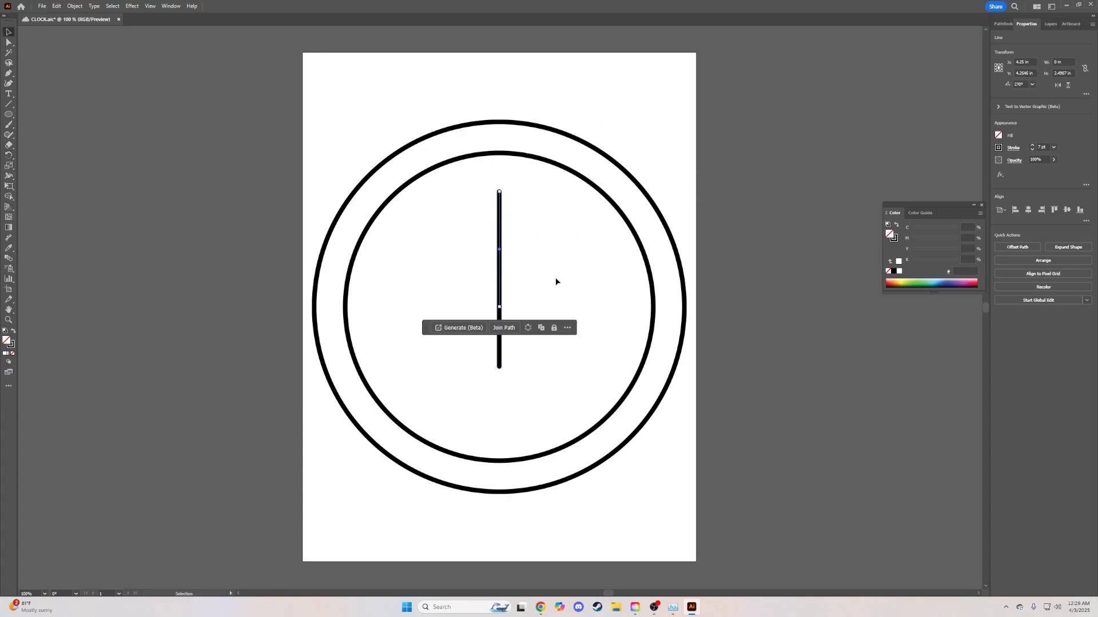
key("r")
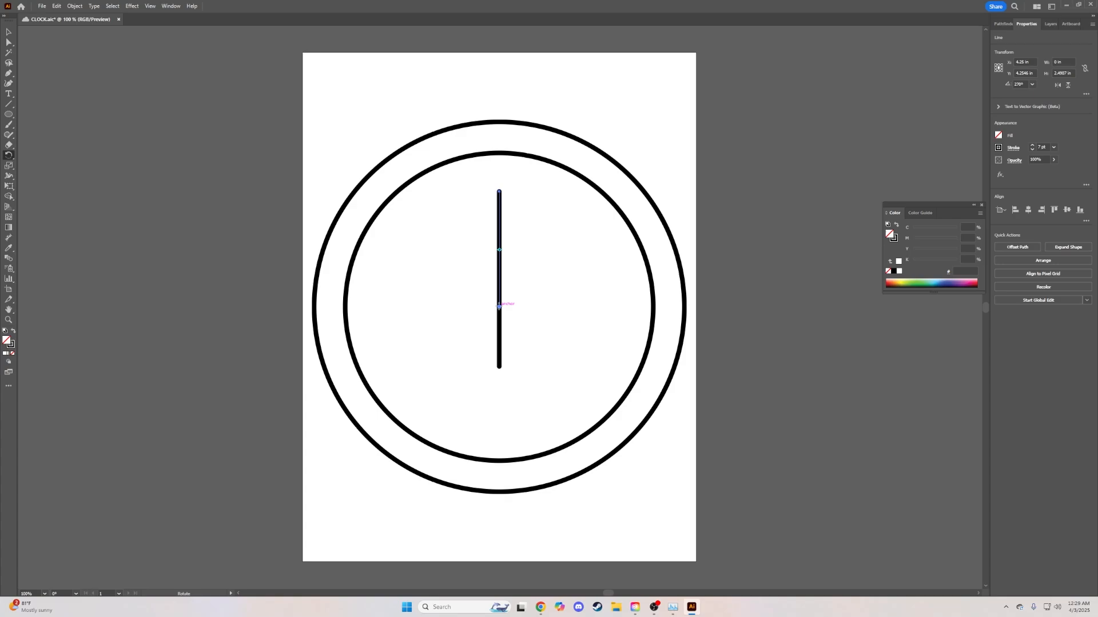
left_click(499, 307)
left_click_drag(505, 193, 617, 310)
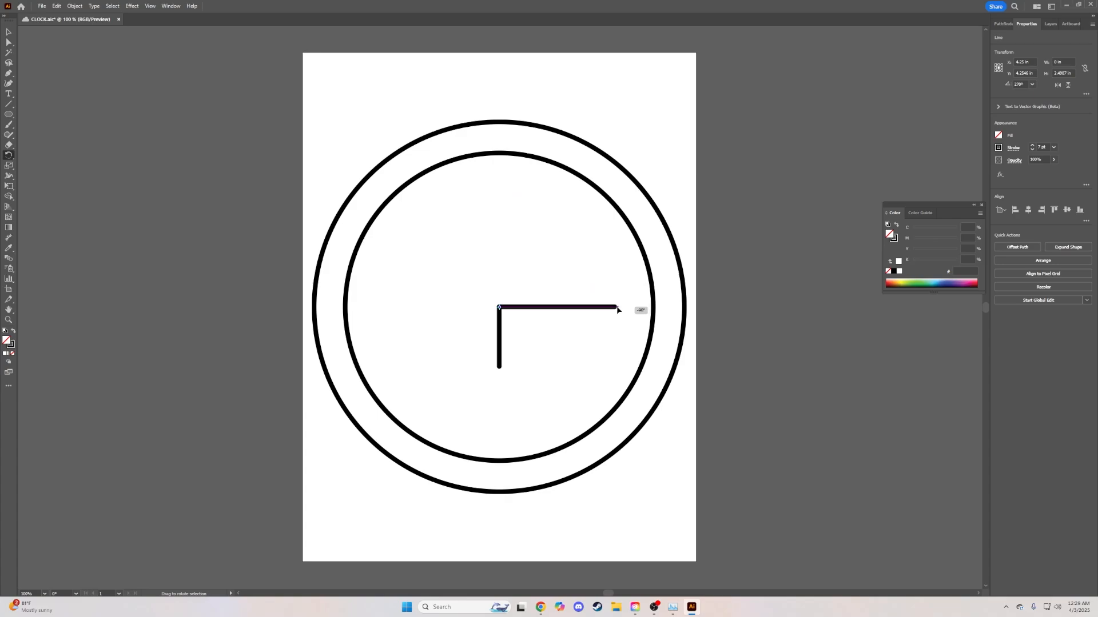
left_click_drag(617, 310, 617, 309)
- Tilt the short downward hand slightly off vertical, pivoting on its top end
key("v")
left_click(499, 362)
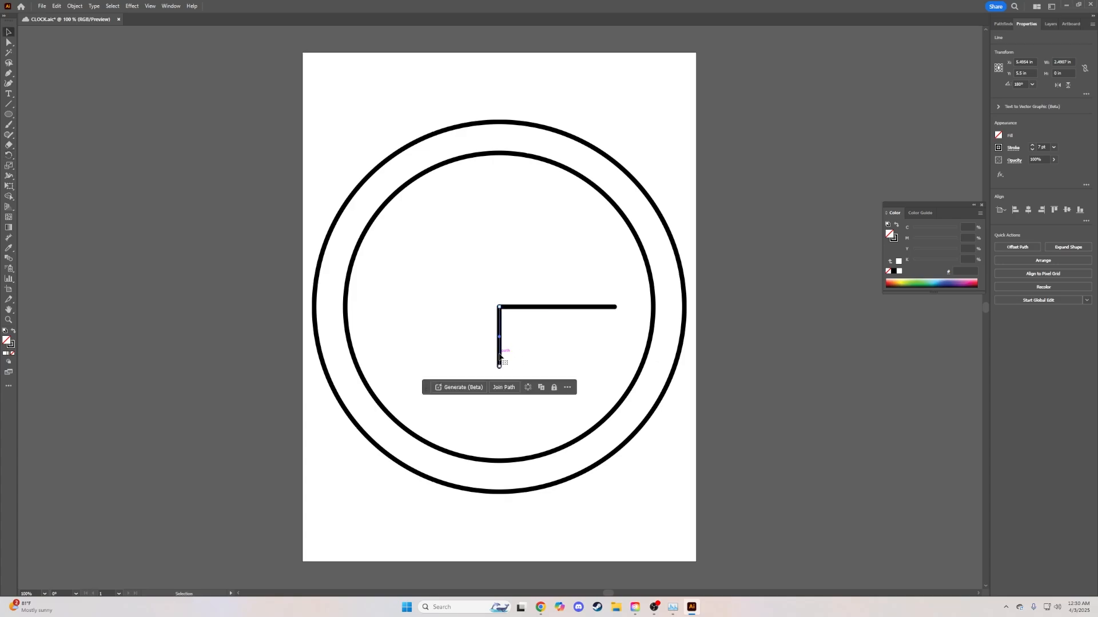
key("r")
left_click(499, 307)
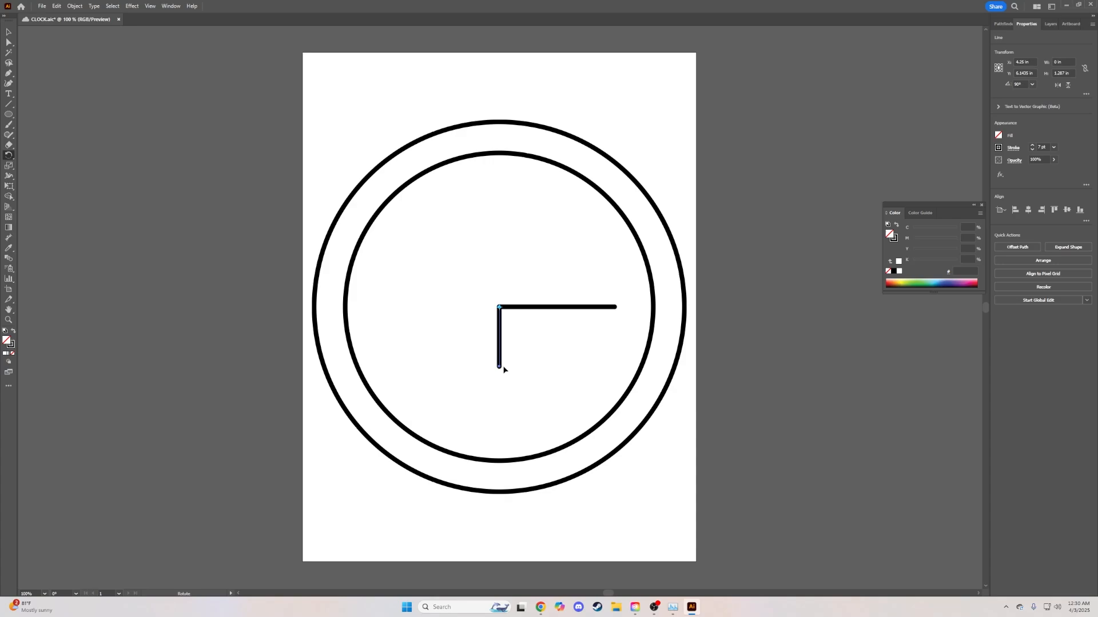
left_click_drag(500, 369, 491, 368)
- Draw a short vertical tick line at 12 o'clock just inside the inner ring
left_click(8, 104)
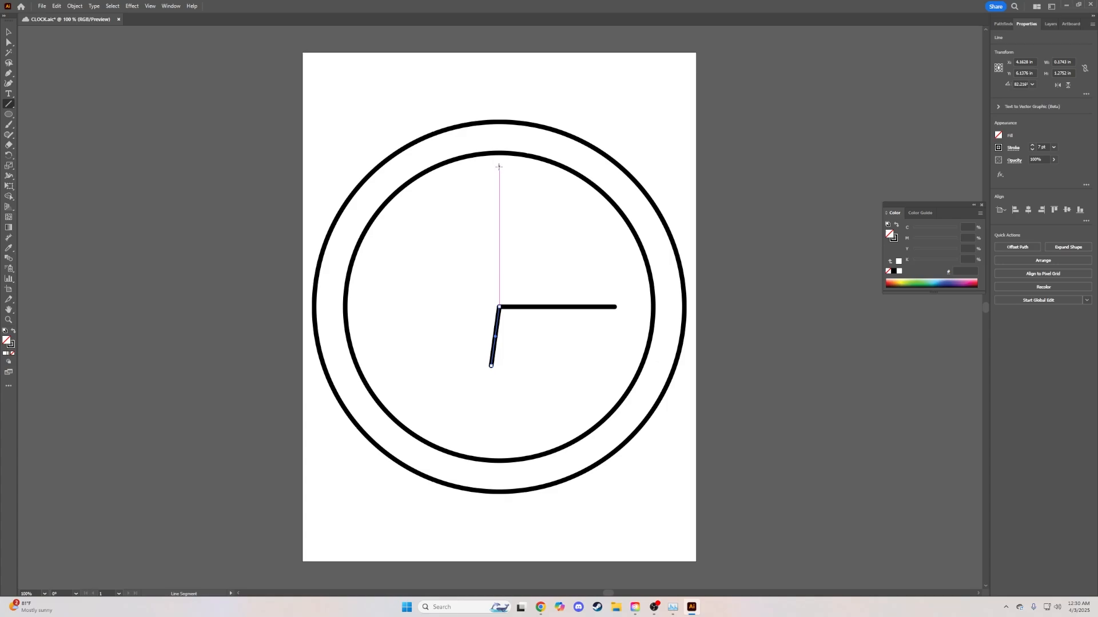
left_click_drag(498, 166, 499, 184)
left_click_drag(499, 183, 499, 181)
key("r")
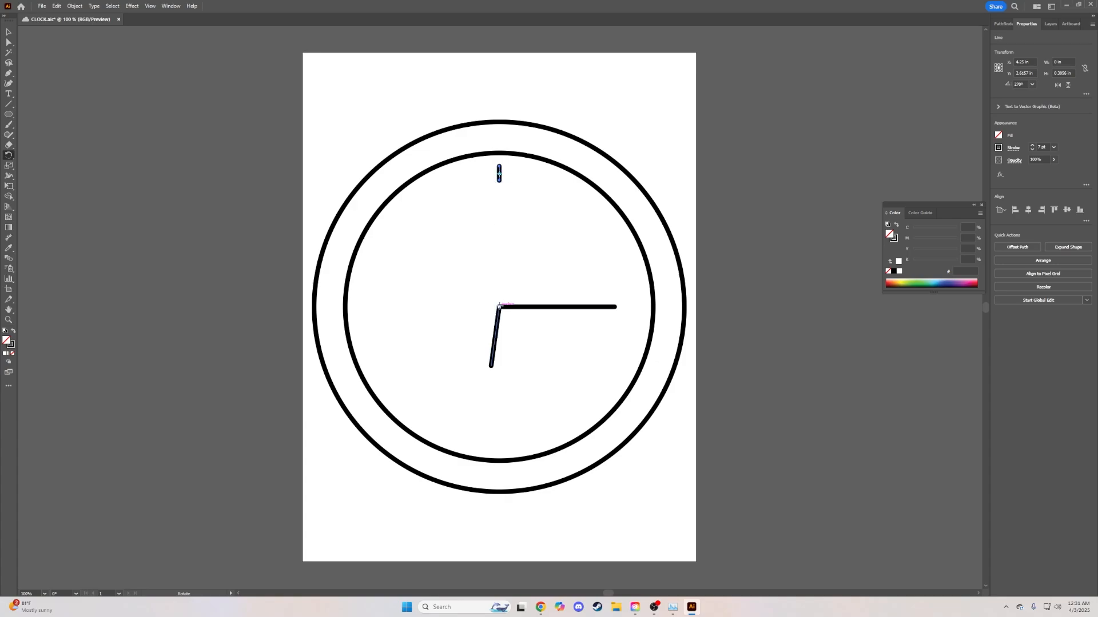
- Make a copy of the 12 o'clock tick rotated 30° about the clock centre
left_click(499, 307)
left_click(499, 307, "alt")
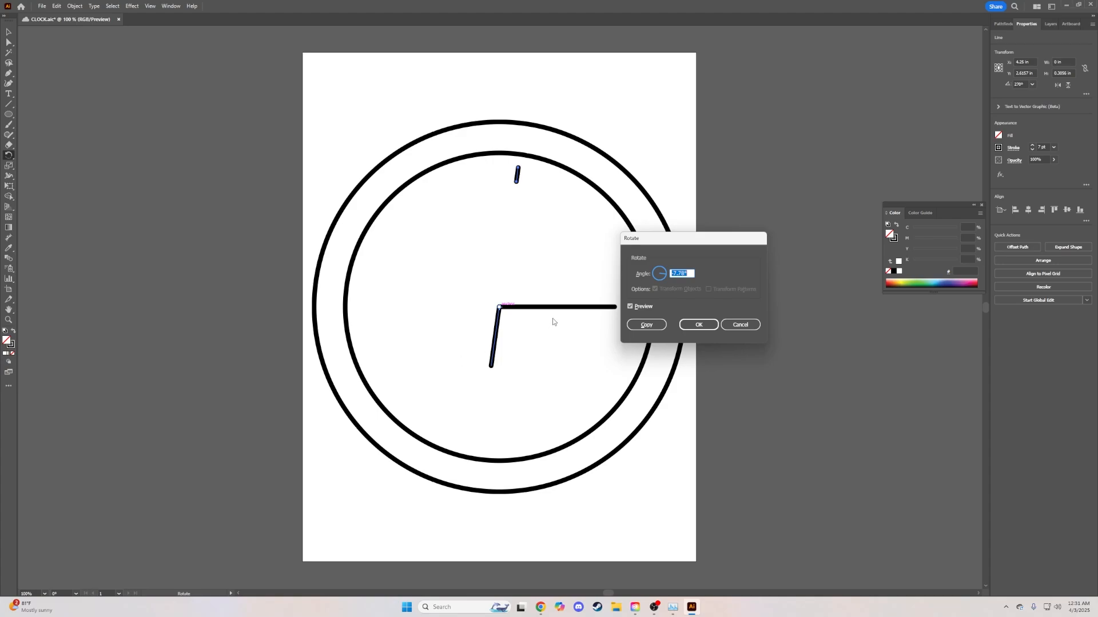
type("30")
left_click(646, 325)
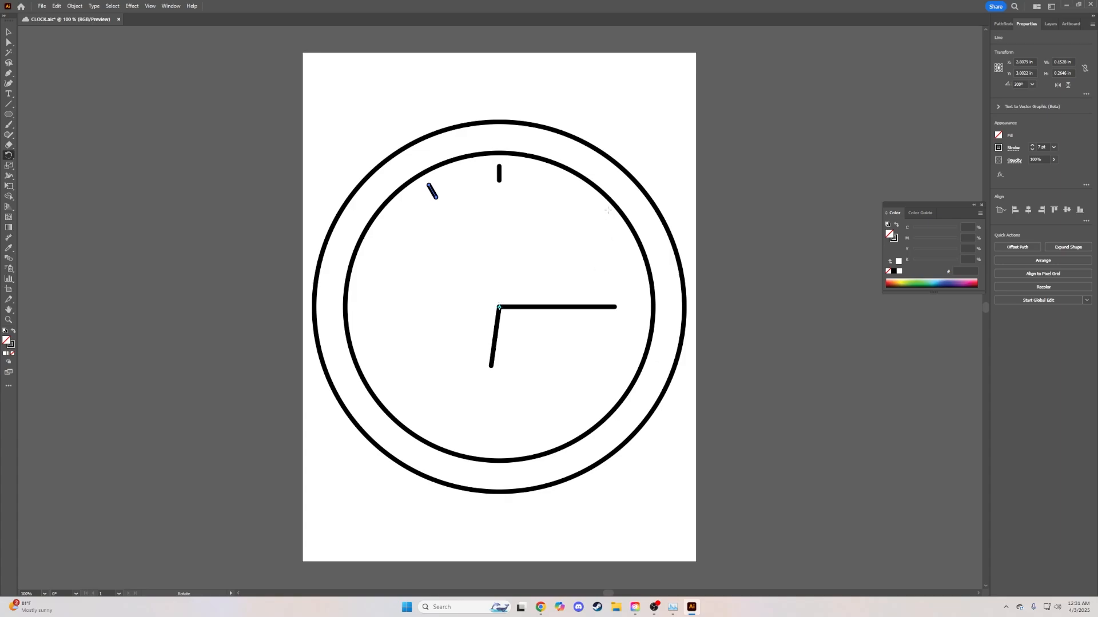
- Repeat the 30° rotated tick copy with Ctrl+D for the remaining hour positions
key("ctrl+d")
key("ctrl+d")
key("ctrl+d")
key("ctrl+d")
key("ctrl+d")
key("ctrl+d")
key("ctrl+d")
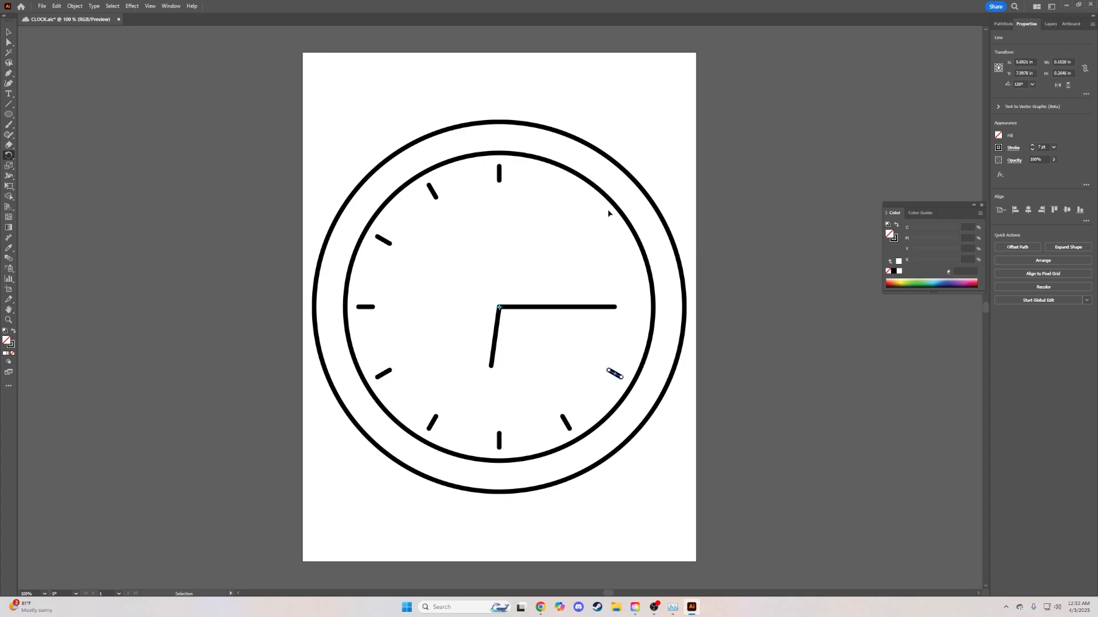
key("ctrl+d")
key("ctrl+d")
key("ctrl+d")
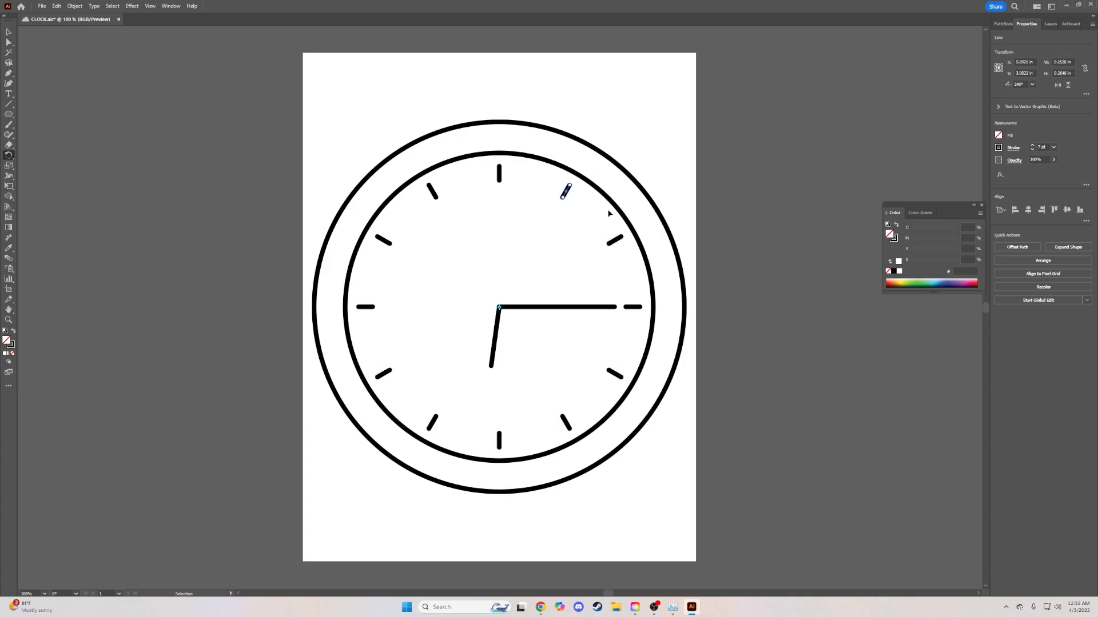